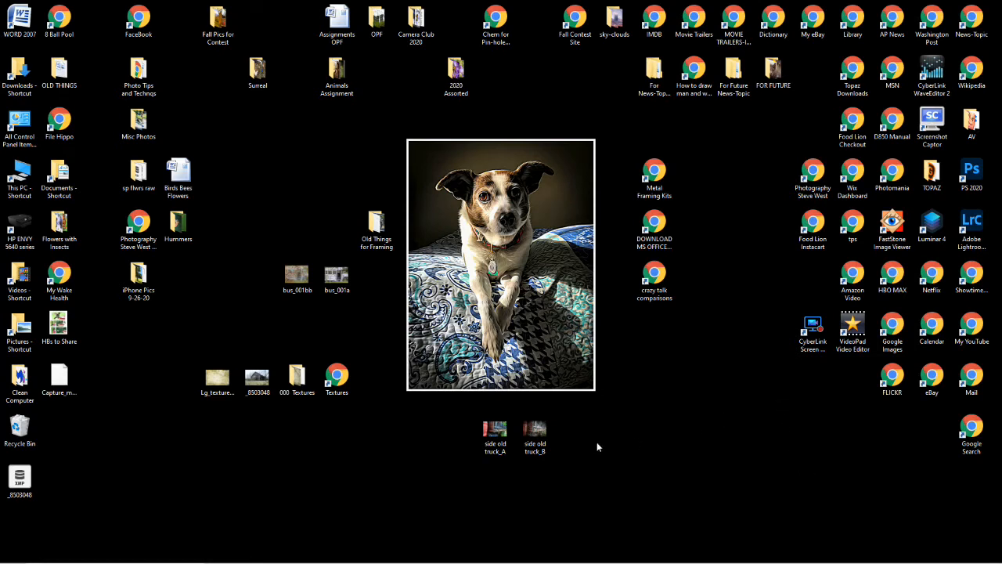
Step: Look over the texture images in the desktop's 000 Textures folder, and close the folder
double_click(301, 376)
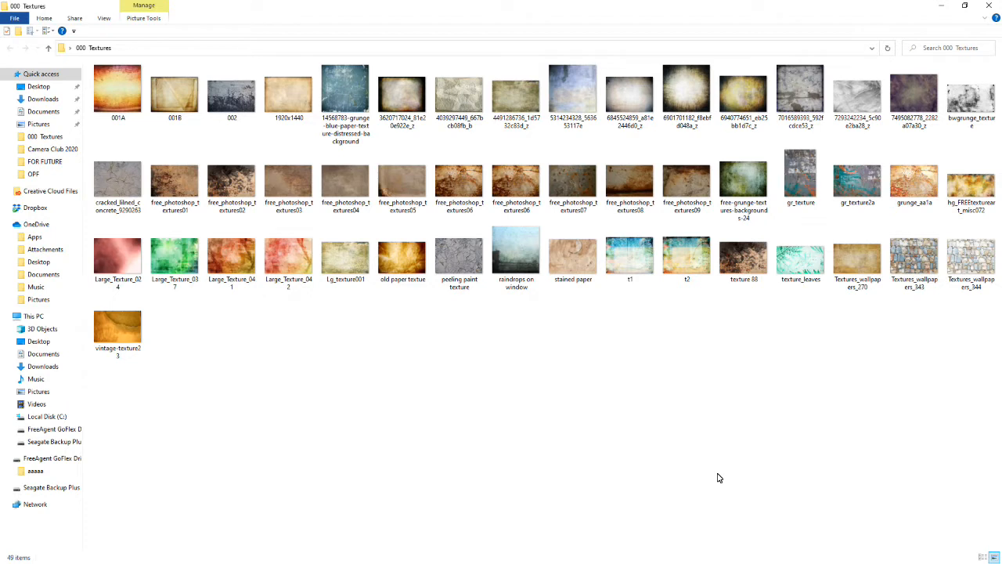
click(990, 8)
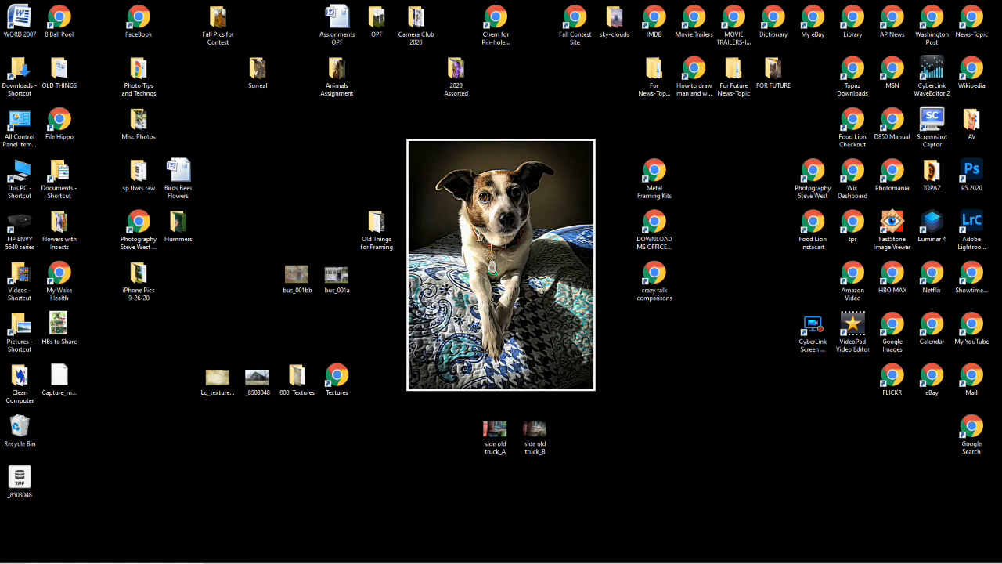
Step: Switch to Photoshop Elements and open the Lg_texture001 image from the Desktop
mouse_move(426, 554)
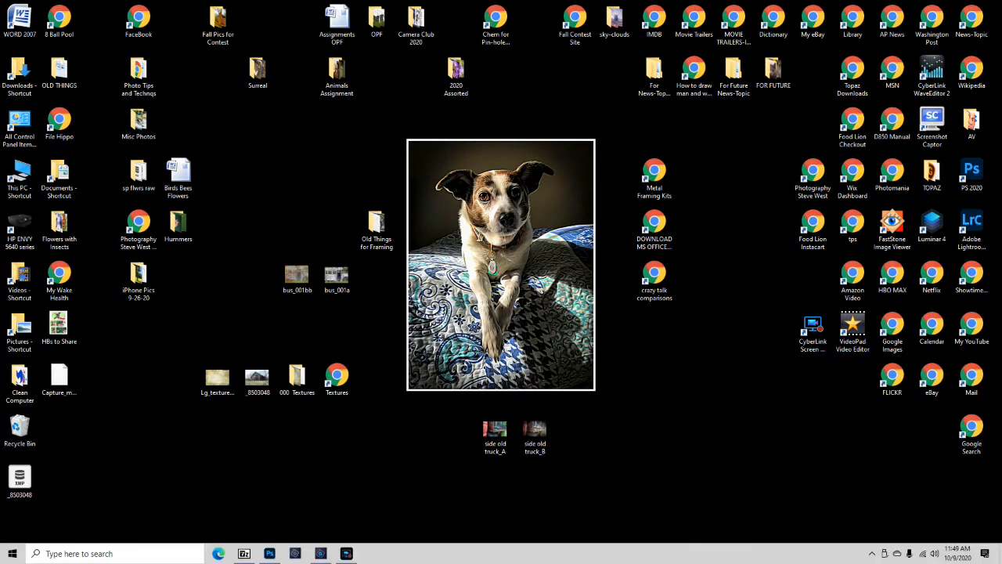
click(320, 554)
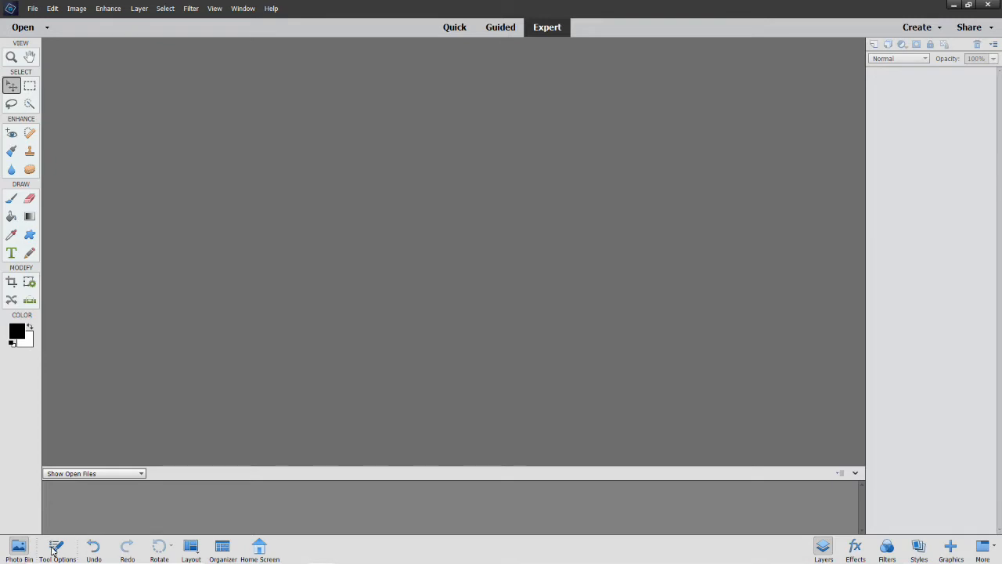
click(32, 9)
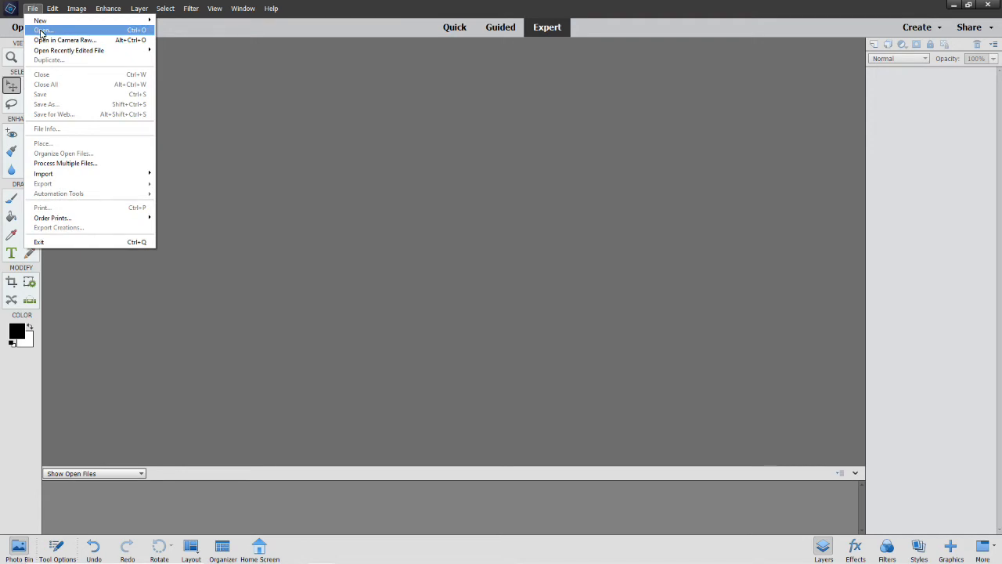
click(42, 31)
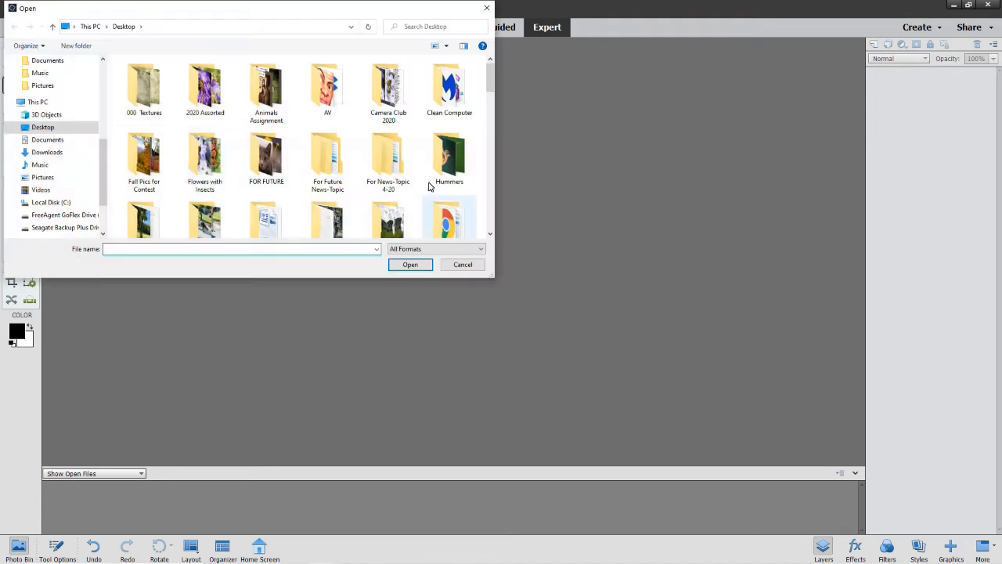
drag(491, 76, 485, 167)
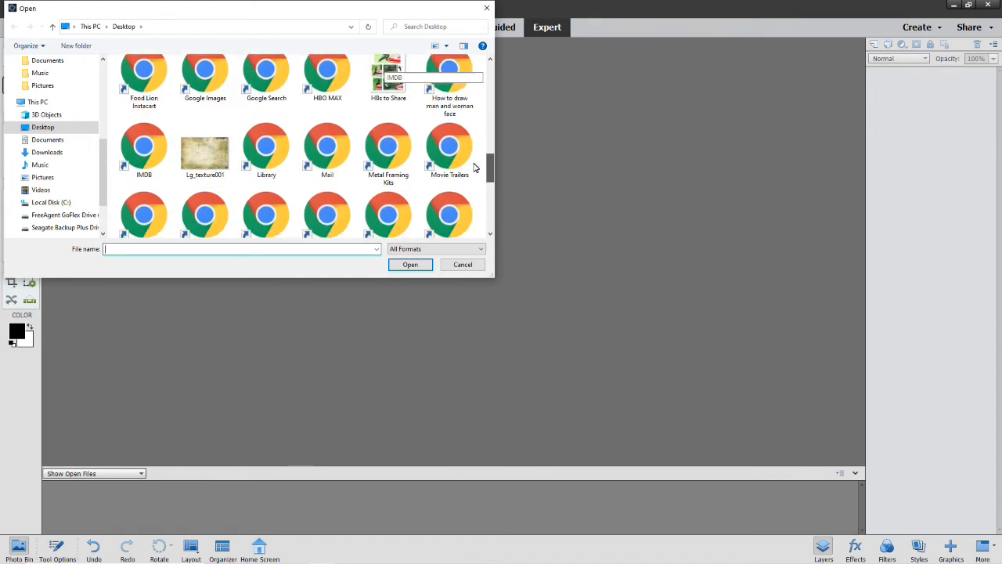
double_click(197, 156)
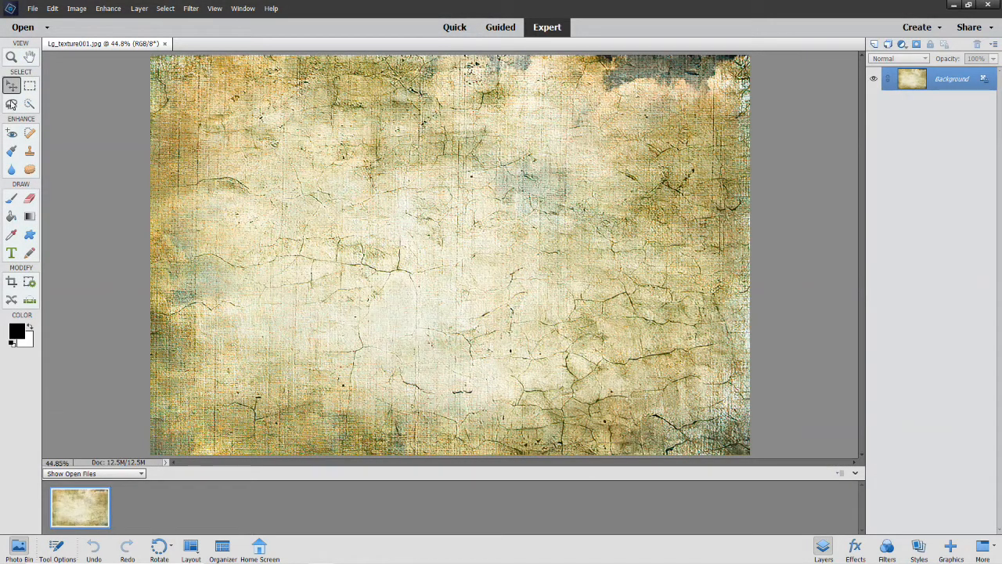
Step: Open the raw barn photo _8503048 from the Desktop in Camera Raw
click(32, 8)
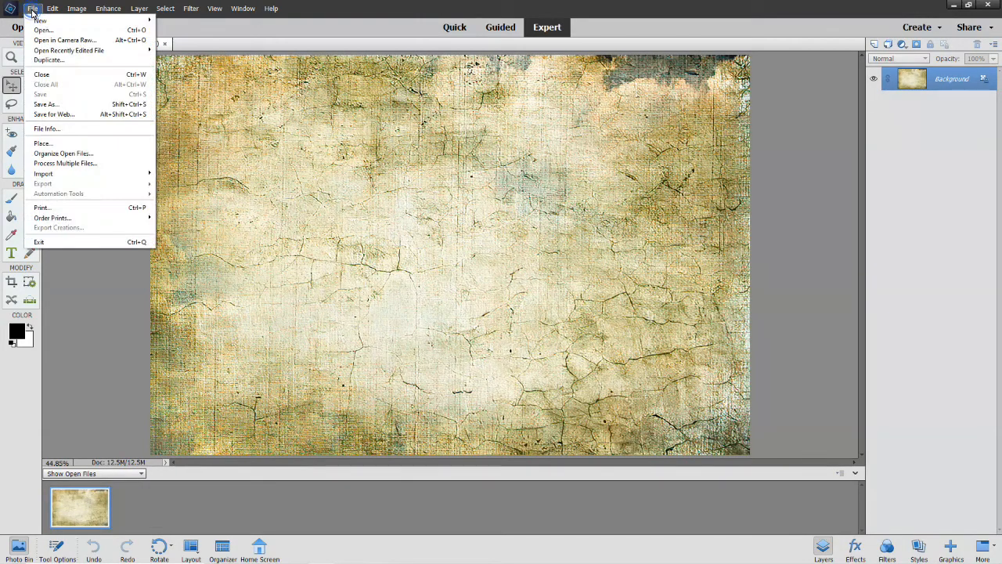
click(43, 30)
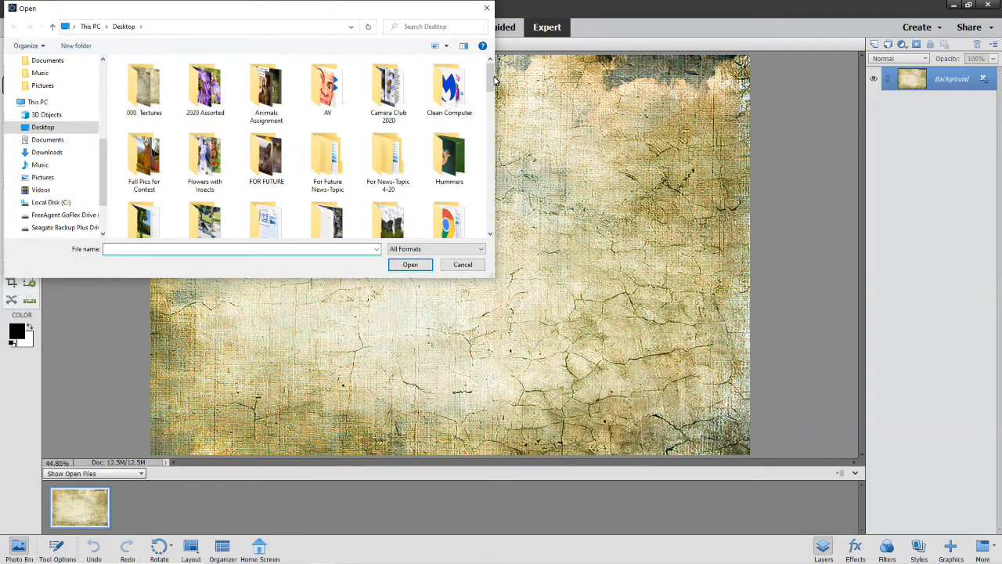
scroll(492, 80, down, 2)
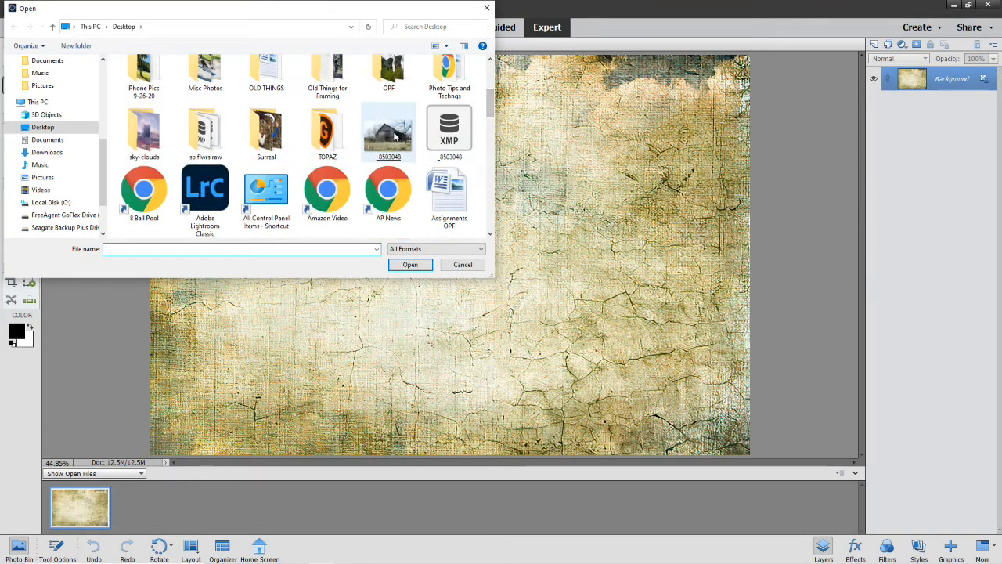
double_click(392, 137)
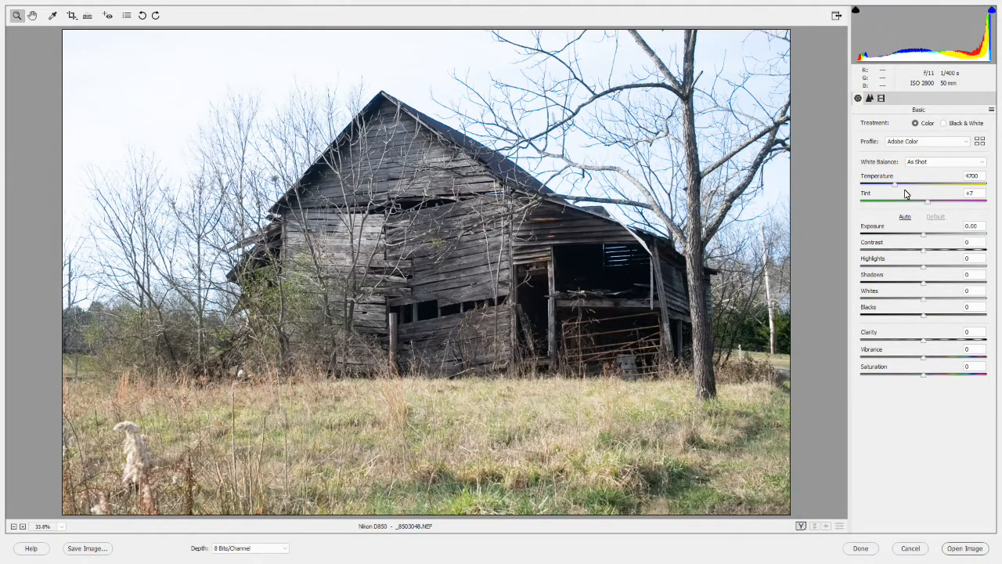
Step: Set the barn photo's temperature to 5850 and whites to +37, and open it in the editor
drag(895, 188, 908, 188)
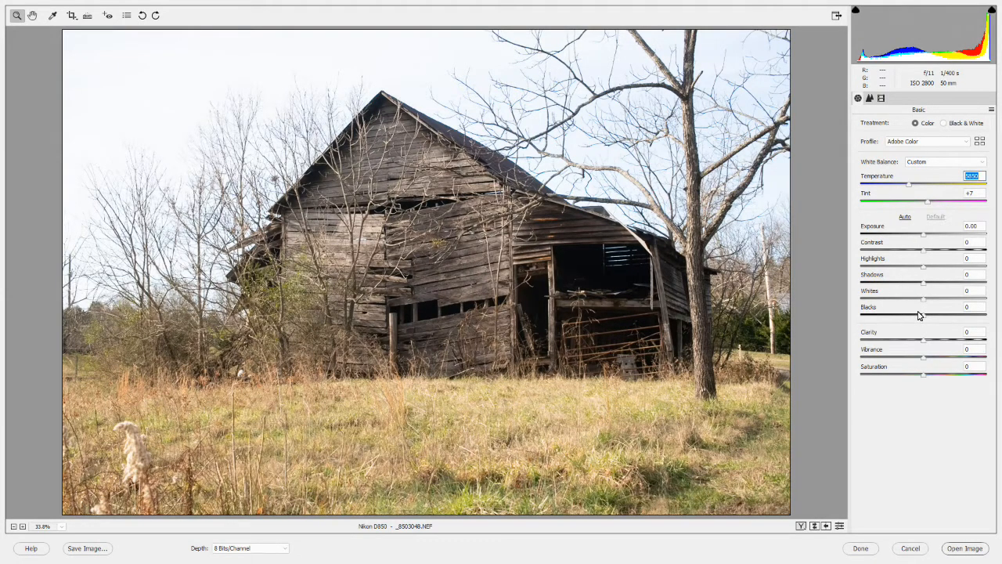
drag(924, 303, 948, 301)
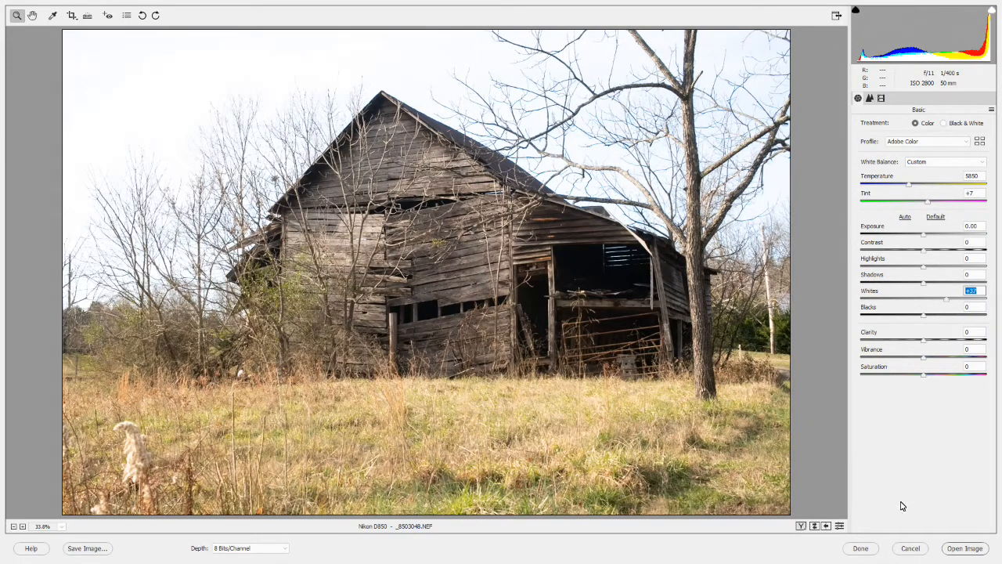
click(956, 550)
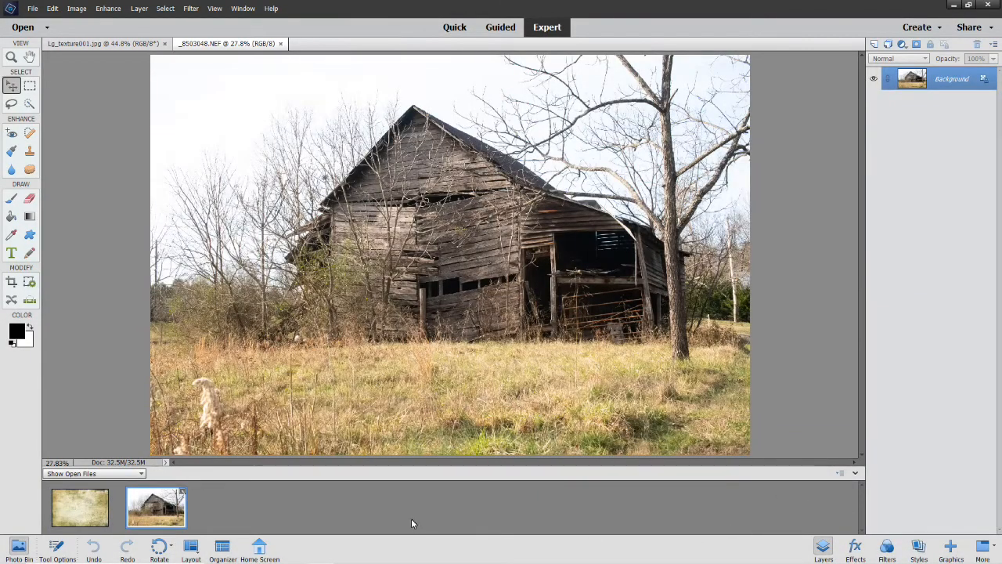
Step: Add the barn photo as a new layer on top of the Lg_texture001 image with the Move tool
click(76, 515)
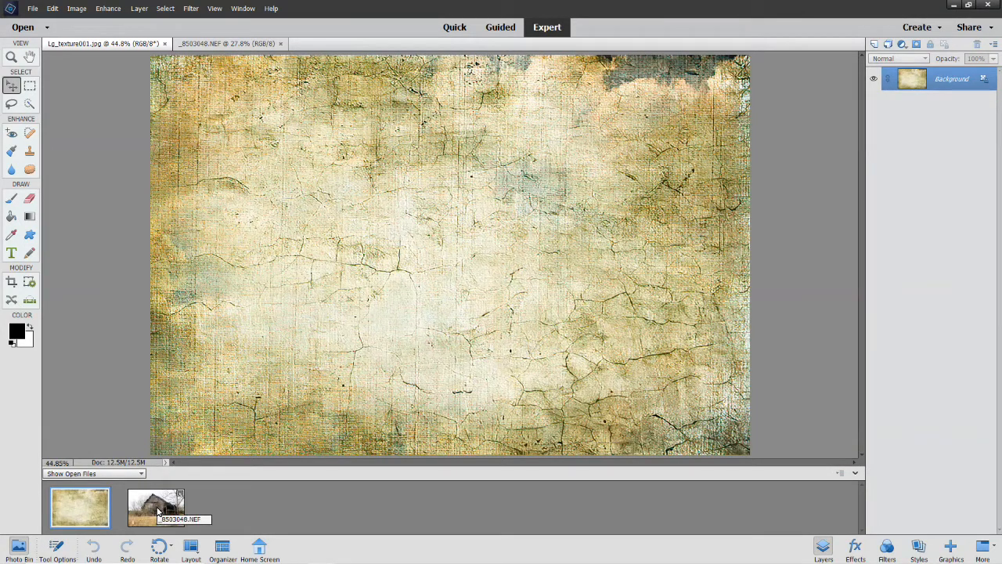
click(12, 87)
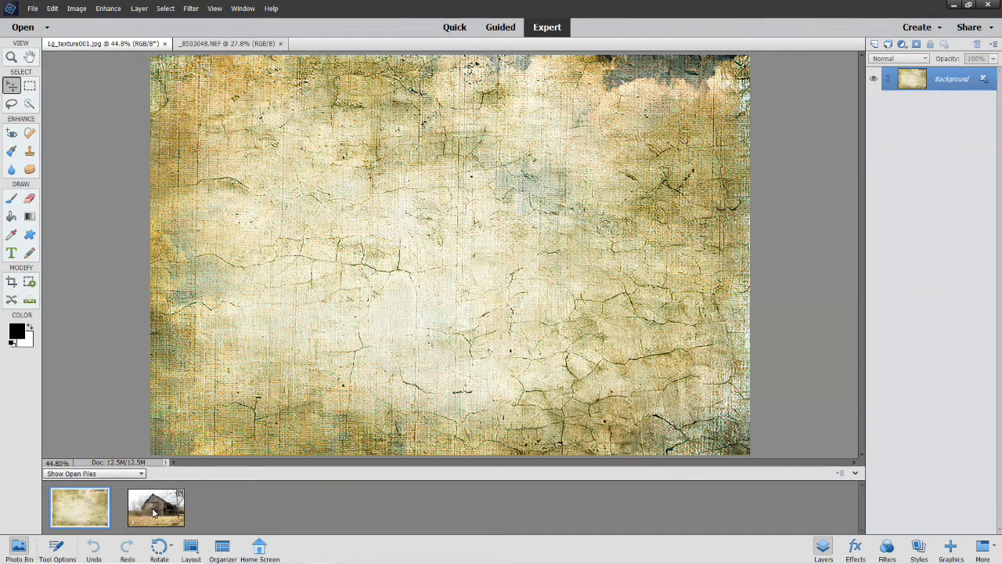
drag(151, 511, 392, 245)
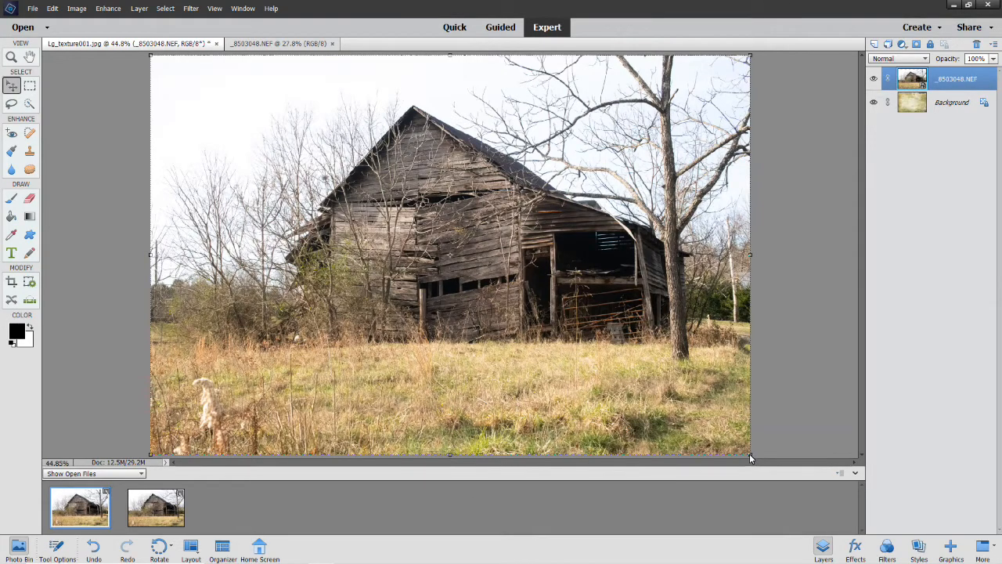
Step: Scale the barn layer proportionally to about 100.35% so it covers the whole texture, and apply the transform
drag(749, 455, 513, 286)
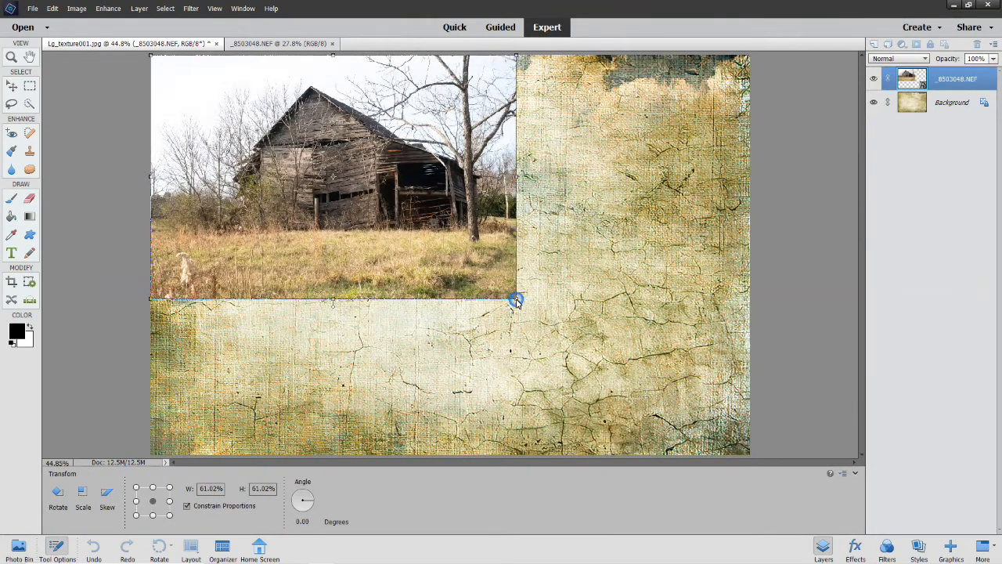
drag(516, 300, 749, 465)
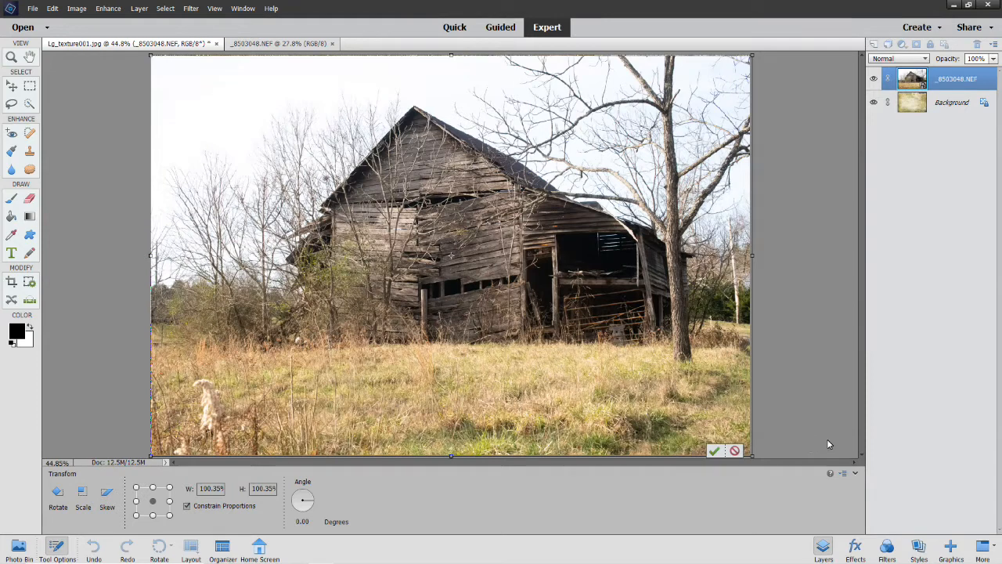
click(715, 452)
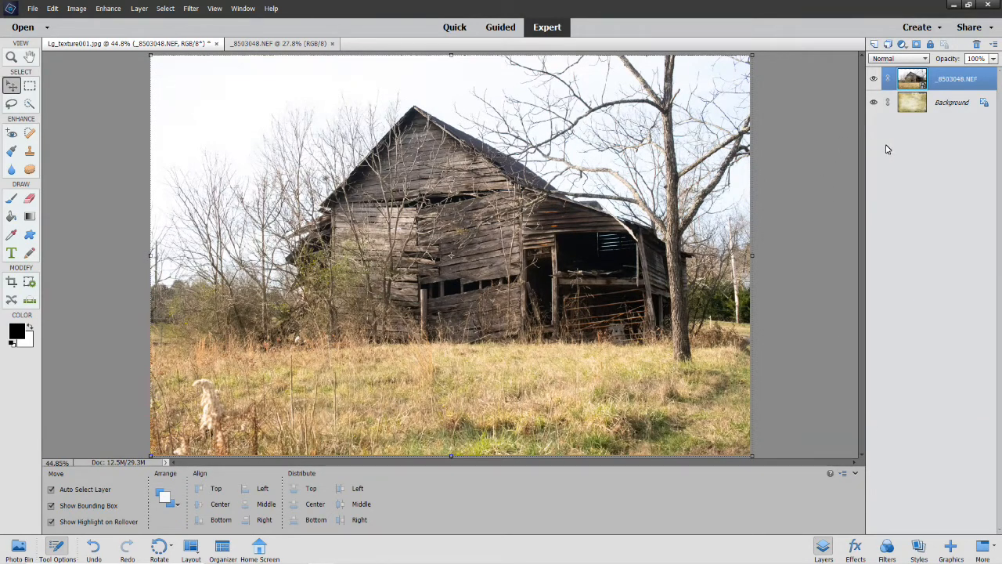
Step: Try the Overlay blend mode on the barn layer, and settle on Darken
click(926, 60)
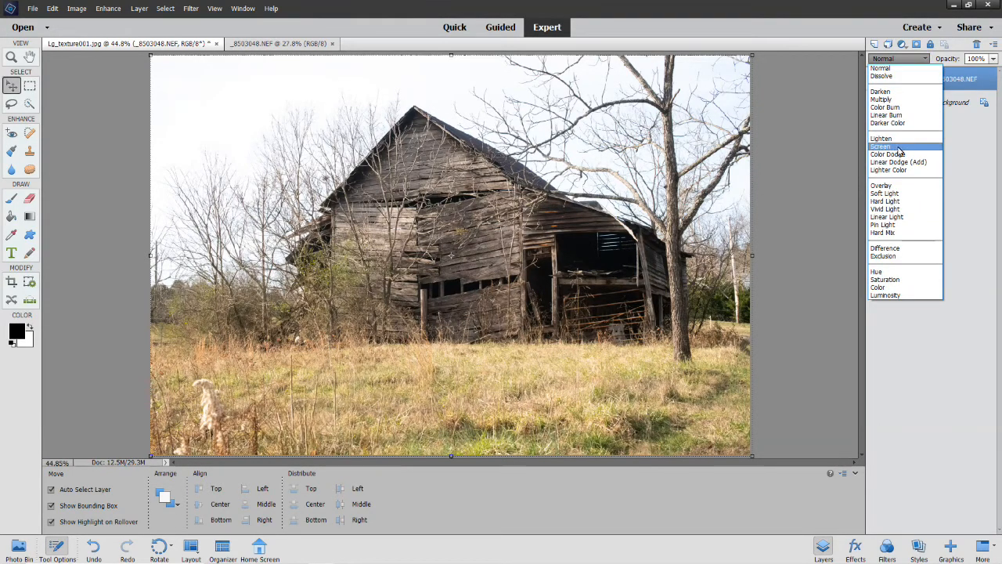
click(882, 186)
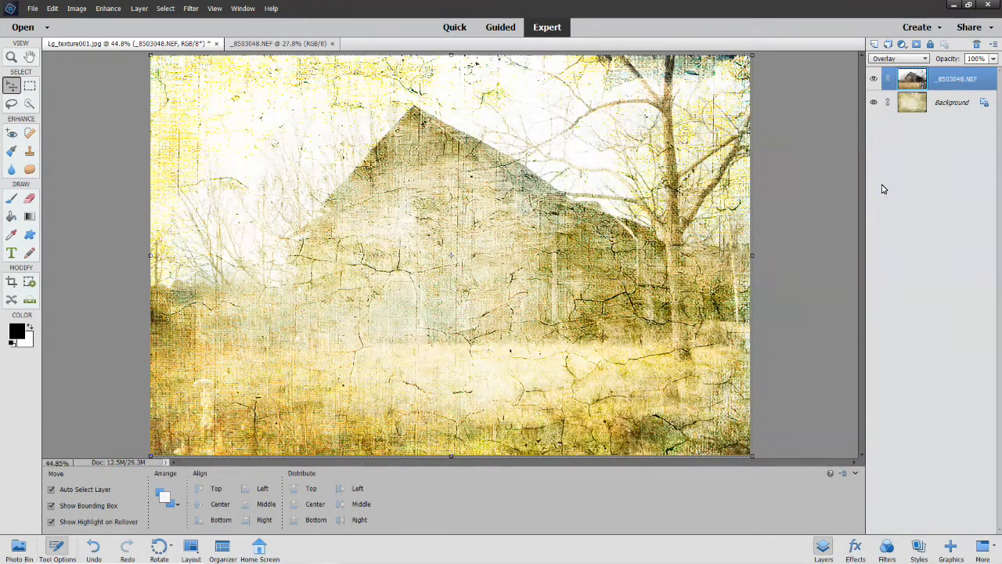
click(926, 61)
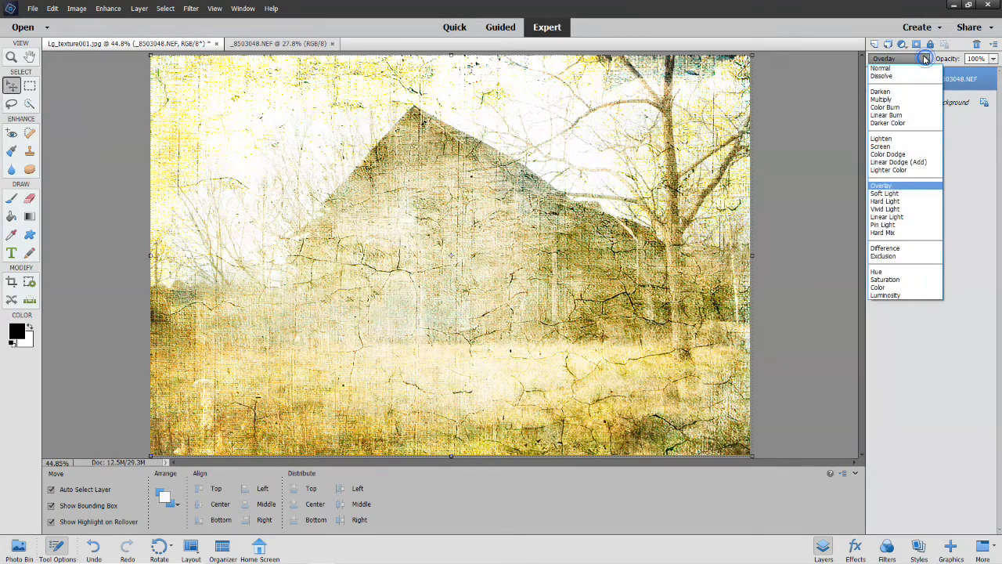
click(883, 93)
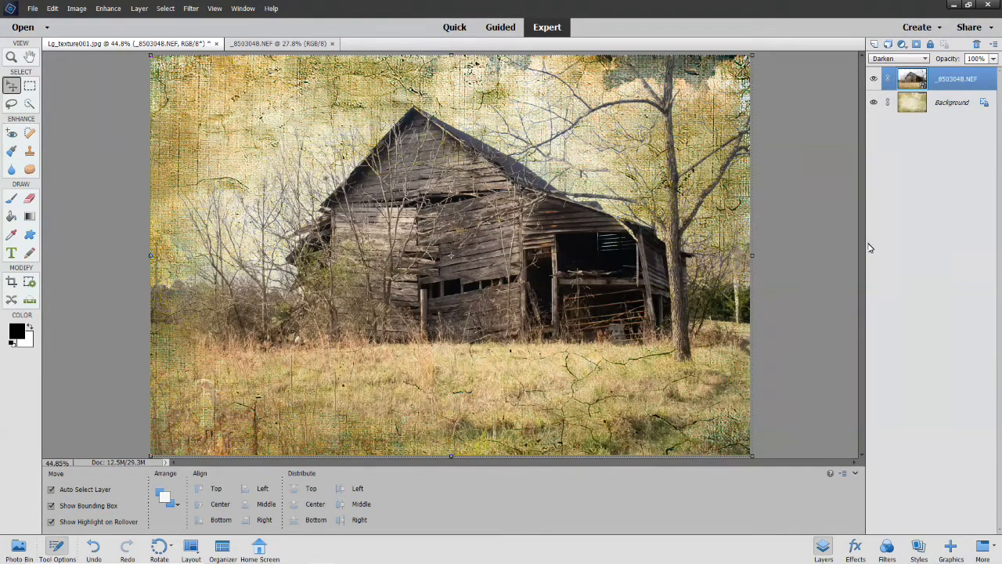
click(912, 59)
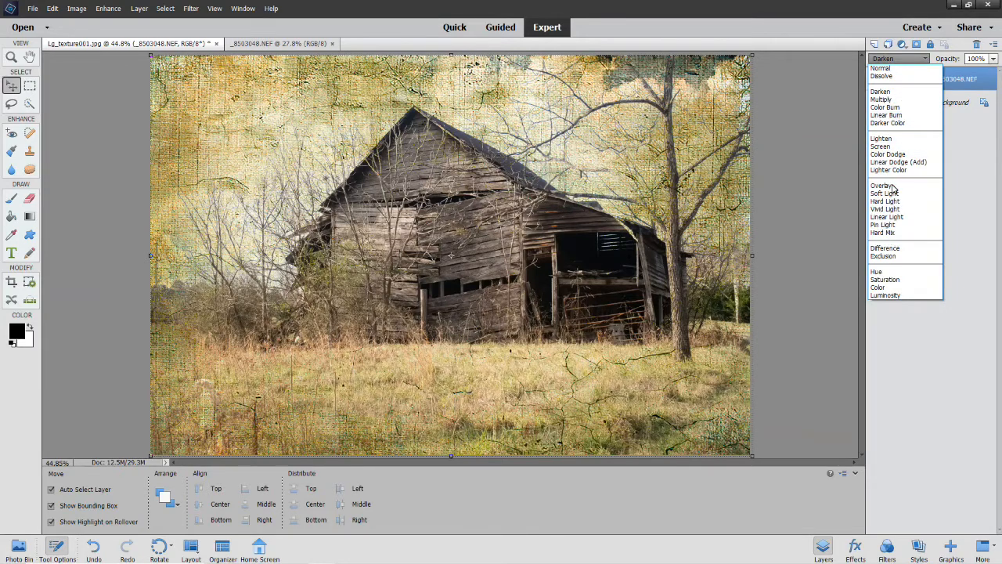
click(899, 60)
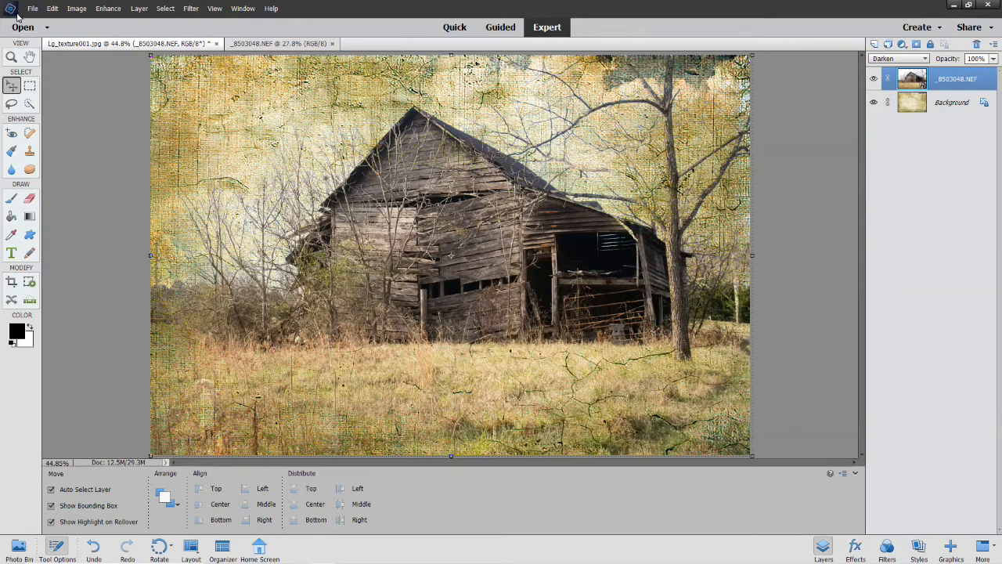
Step: Merge the barn layer down into the texture background
click(140, 8)
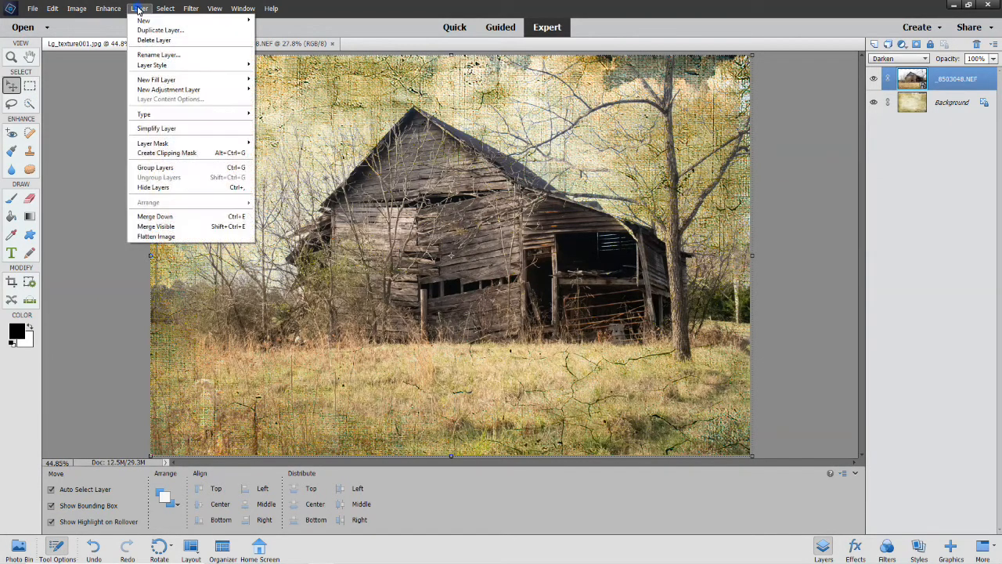
click(155, 216)
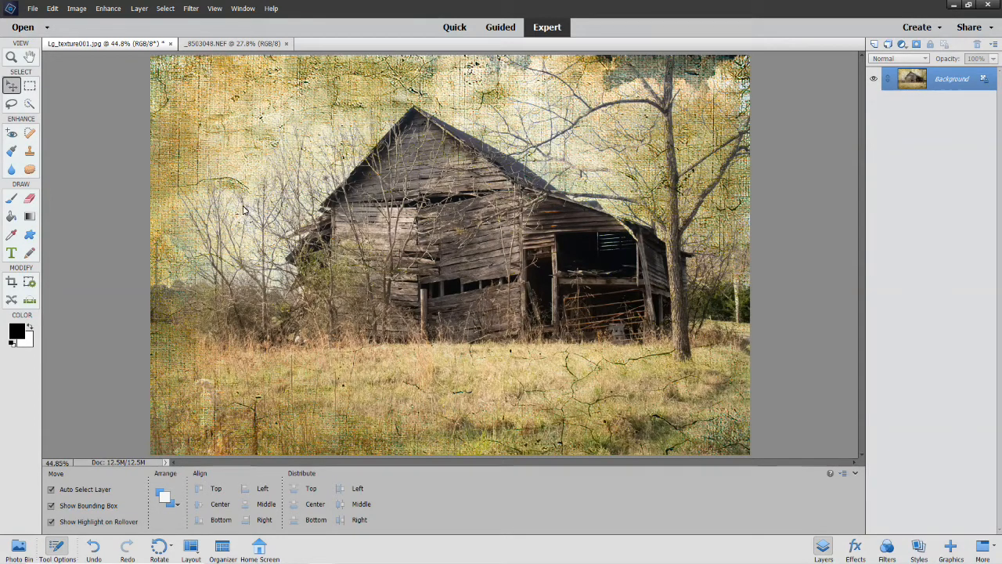
Step: Save the merged image to the Desktop as a JPEG named demo, with Maximum quality 12 and the Baseline ("Standard") format
click(32, 9)
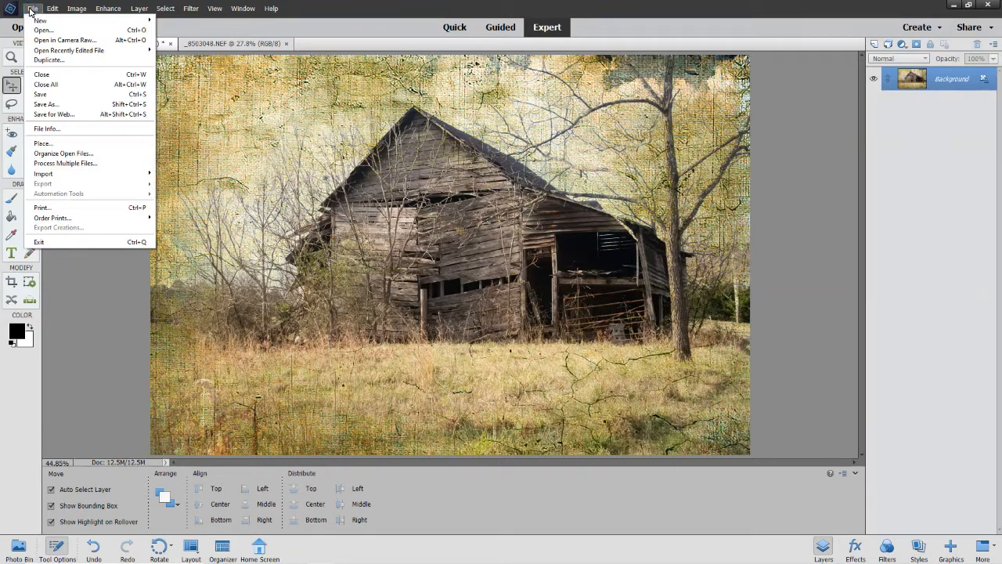
click(50, 105)
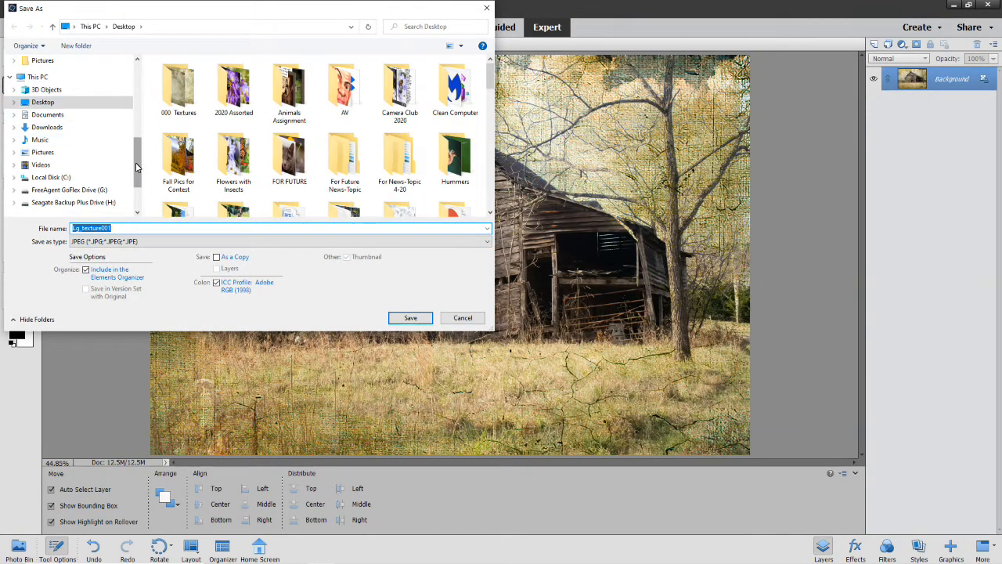
scroll(137, 166, up, 3)
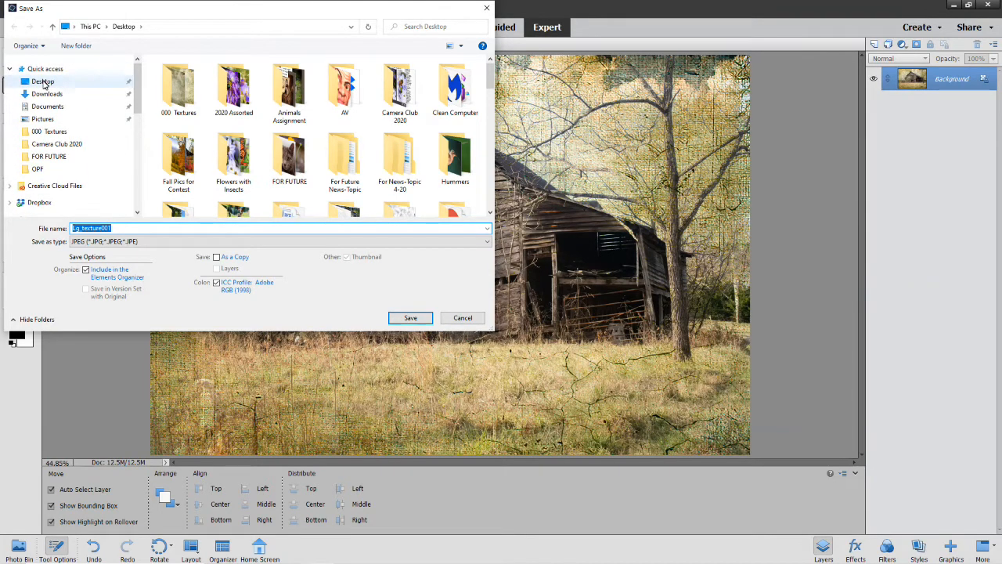
click(43, 83)
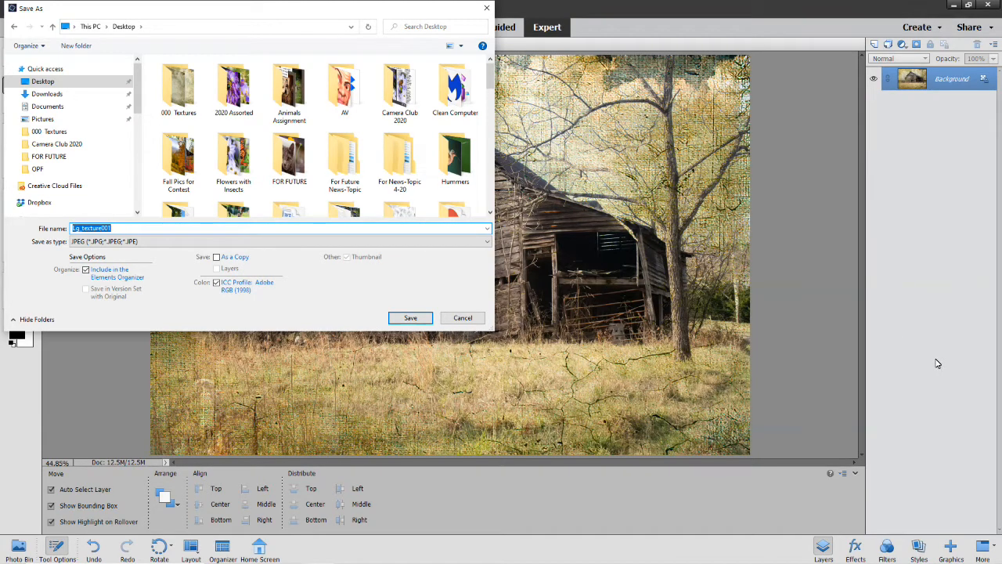
text(demo)
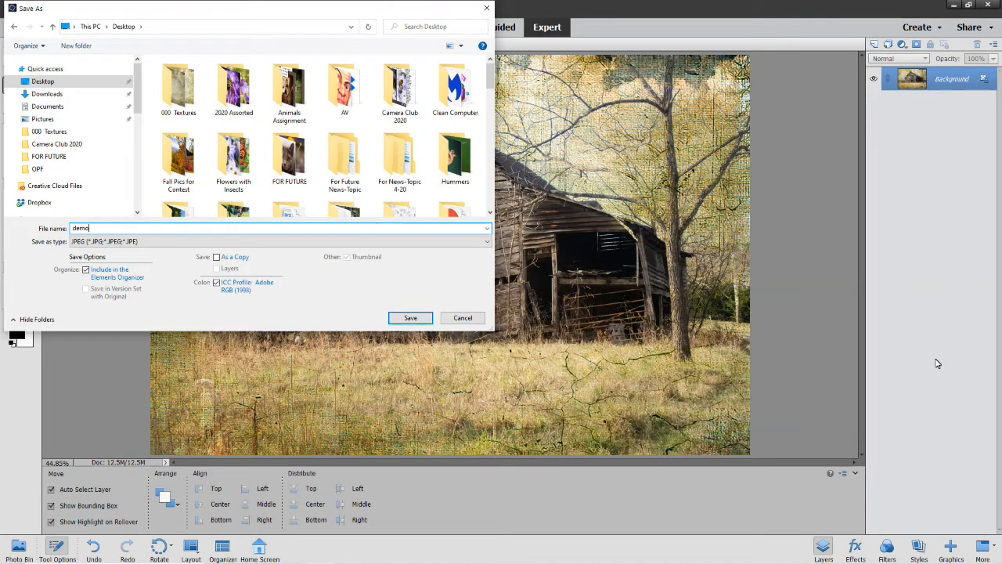
click(401, 320)
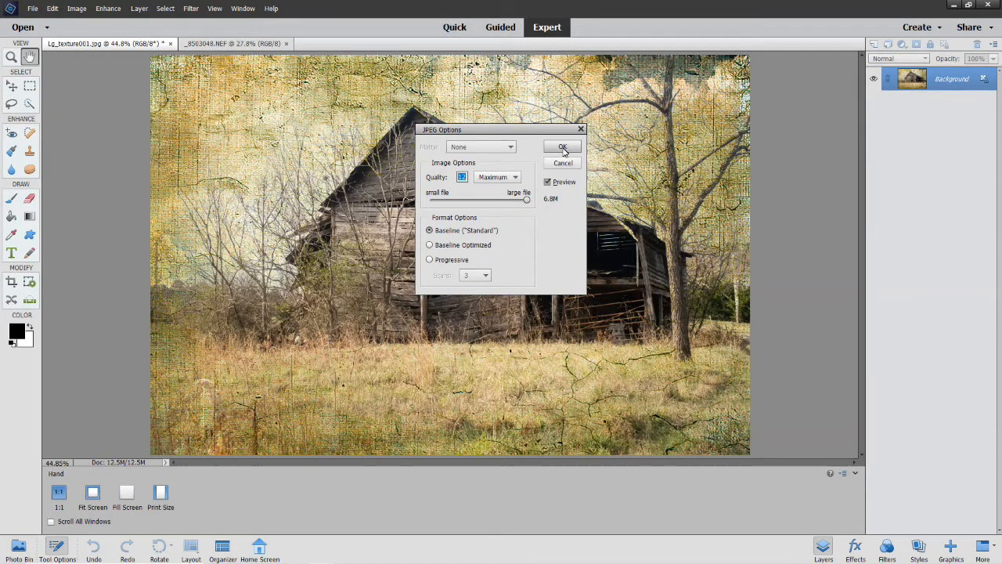
click(567, 149)
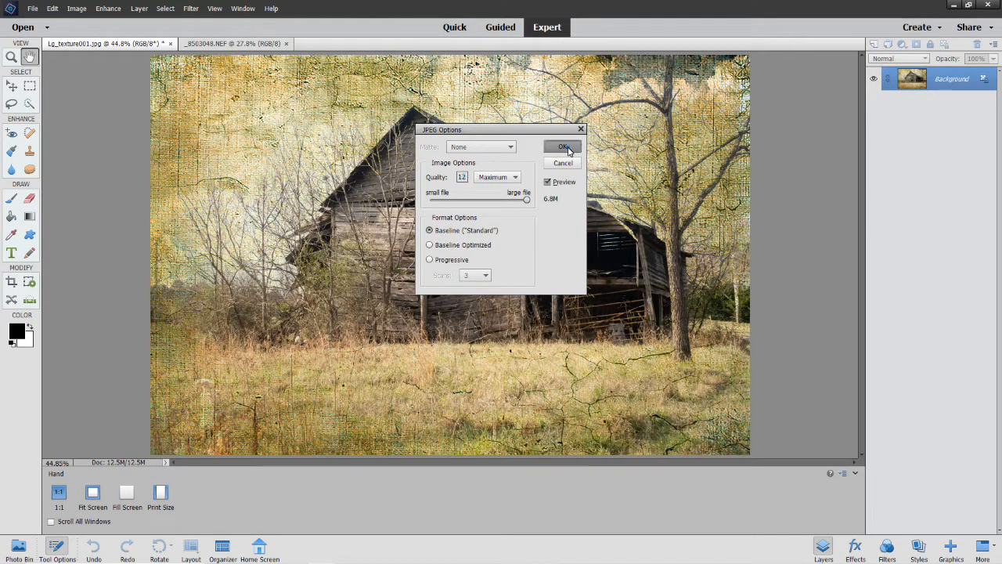
Step: Minimize the editor and move the demo image file on the desktop near the Lg_texture001 and _8503048 files
click(954, 4)
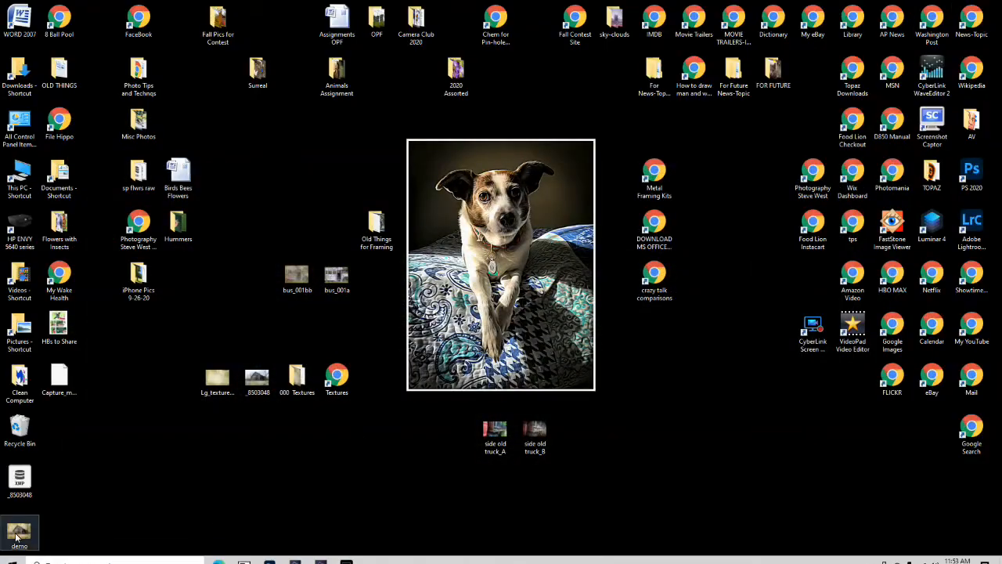
drag(19, 532, 196, 335)
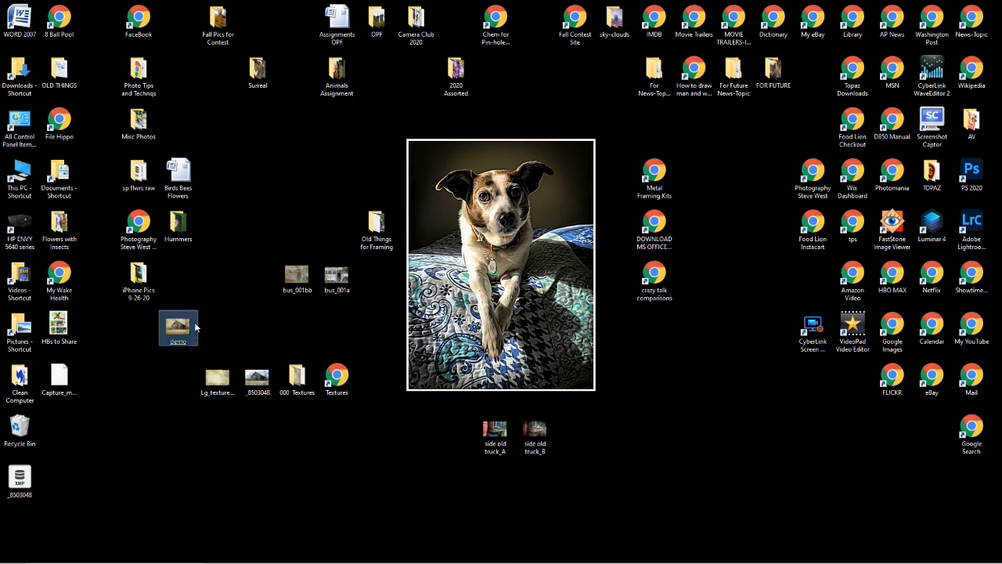